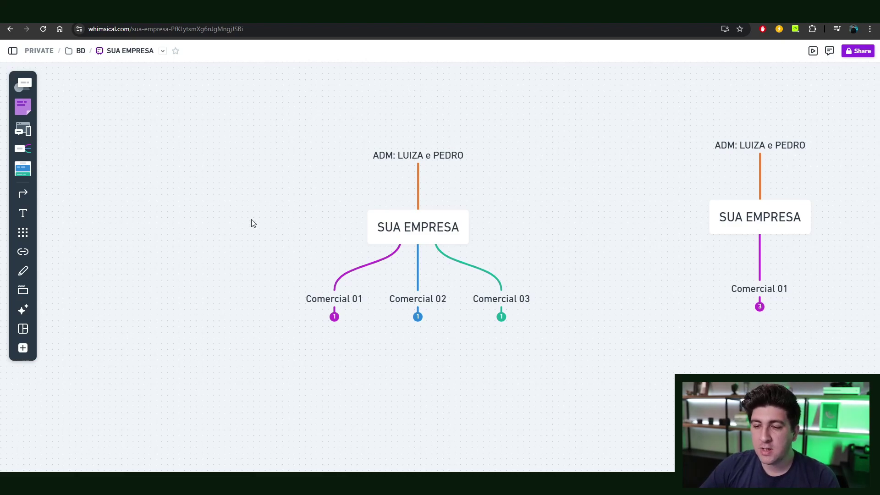
- Examine the administrator node, the SUA EMPRESA node and the Comercial 01, 02 and 03 nodes of the first chart
click(415, 228)
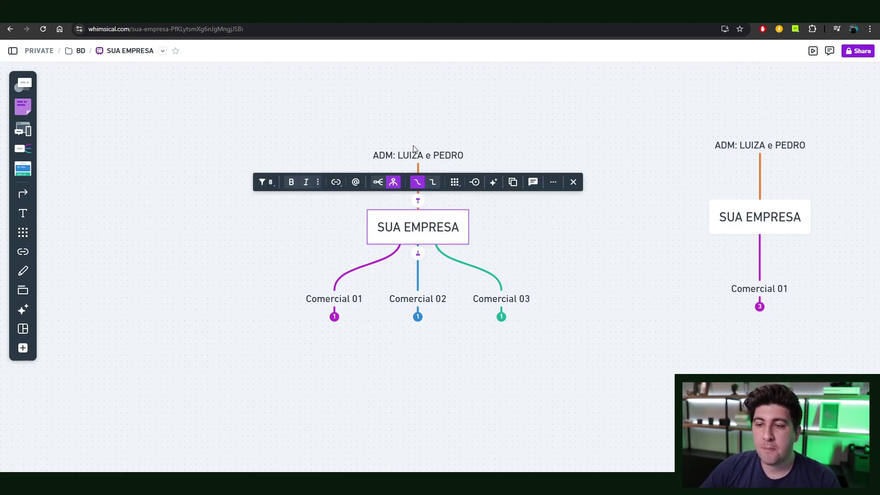
click(419, 156)
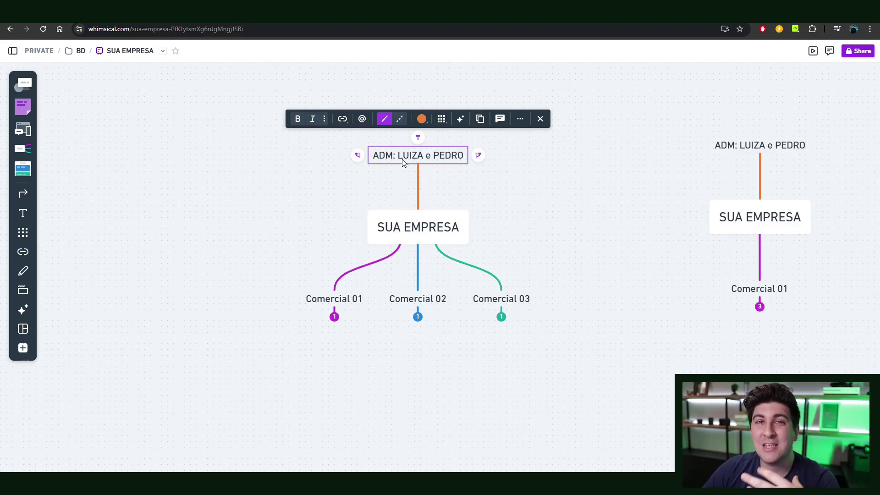
click(473, 202)
click(430, 163)
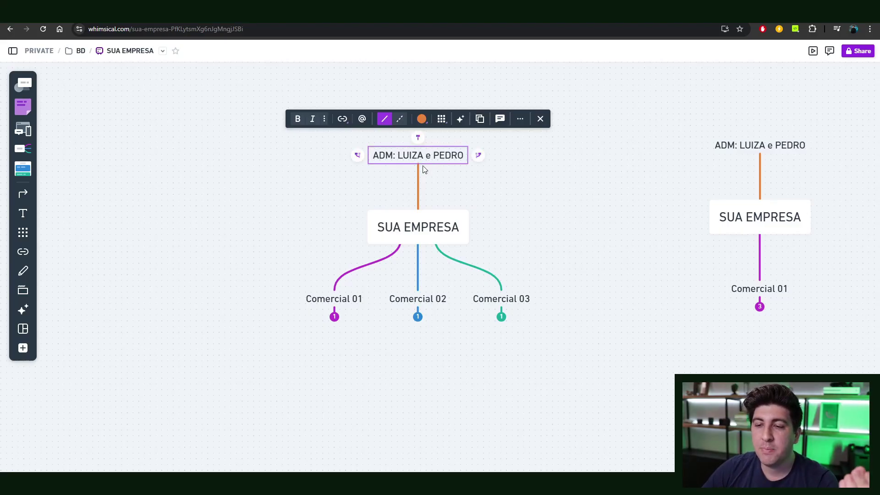
click(426, 230)
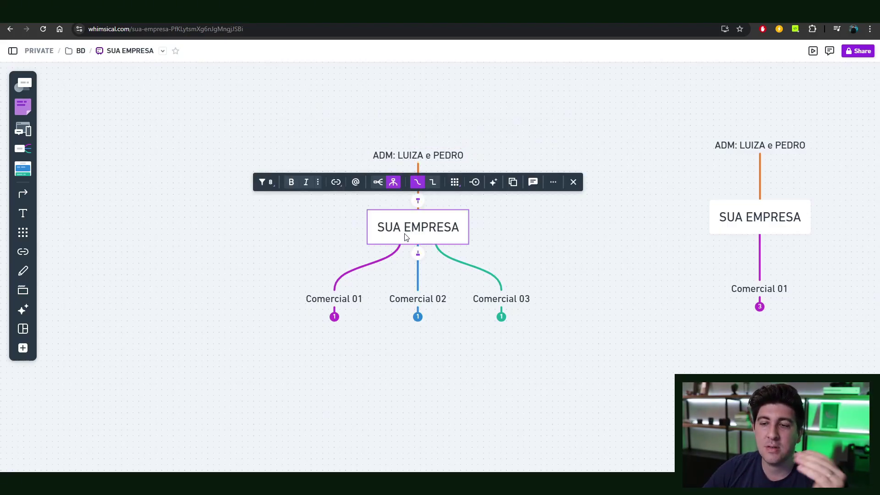
click(536, 247)
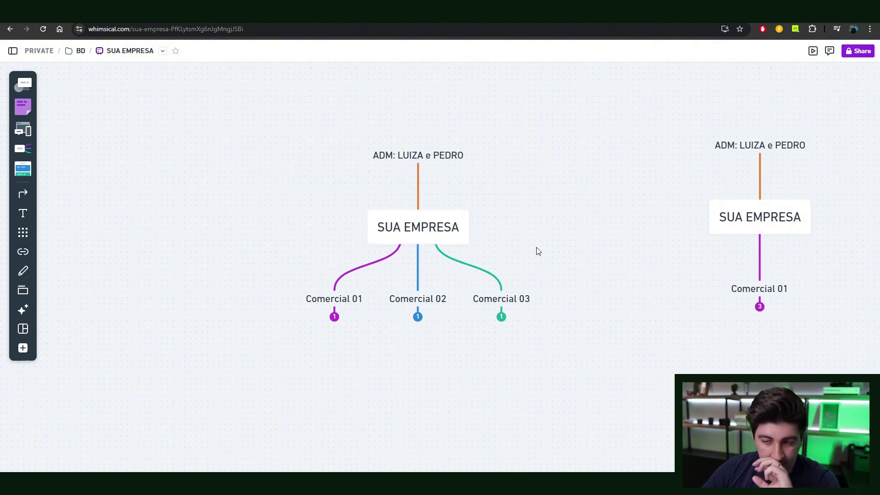
click(427, 161)
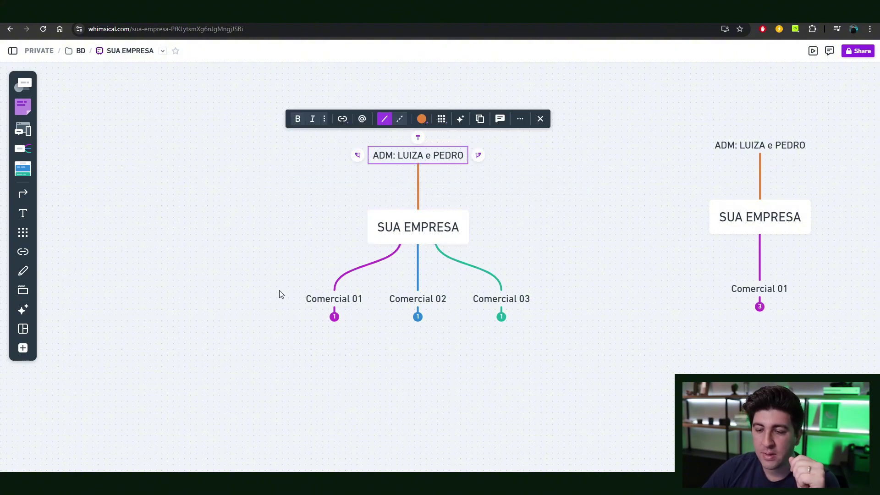
drag(258, 284, 593, 332)
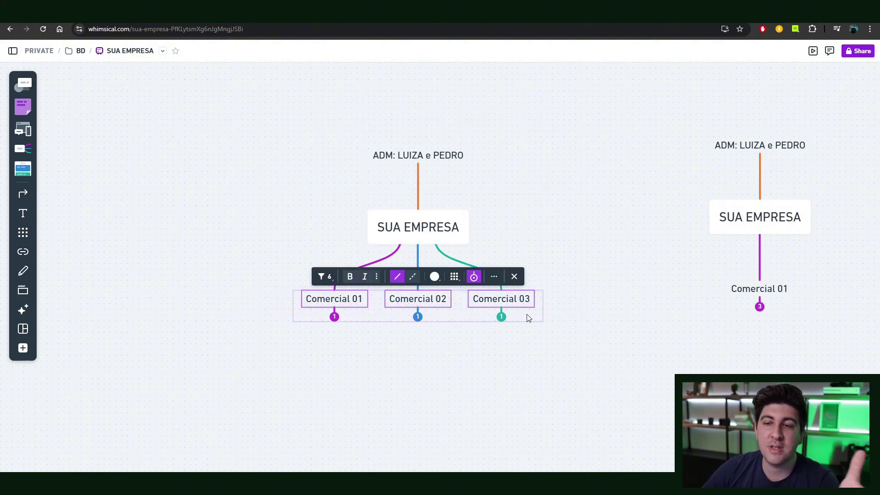
click(567, 362)
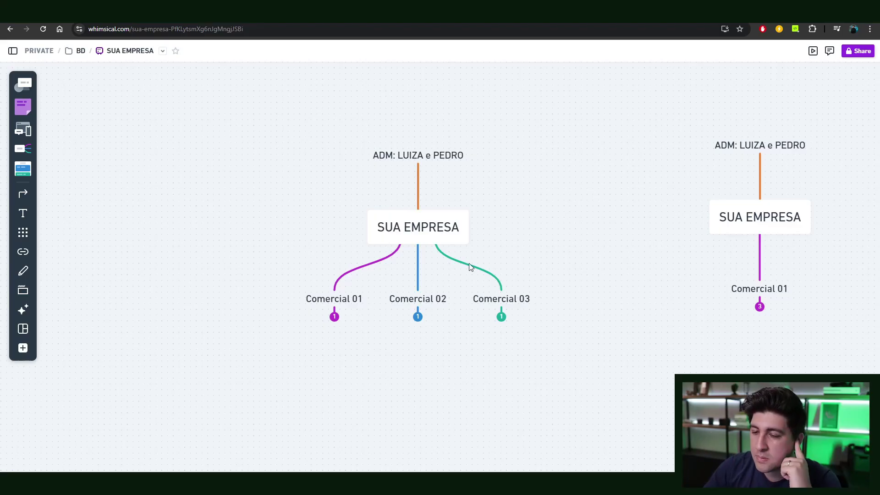
click(346, 303)
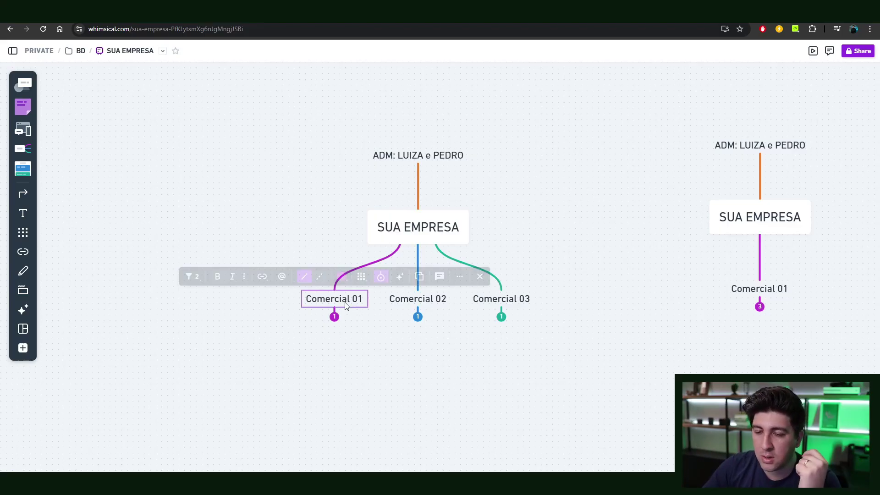
click(395, 302)
click(507, 308)
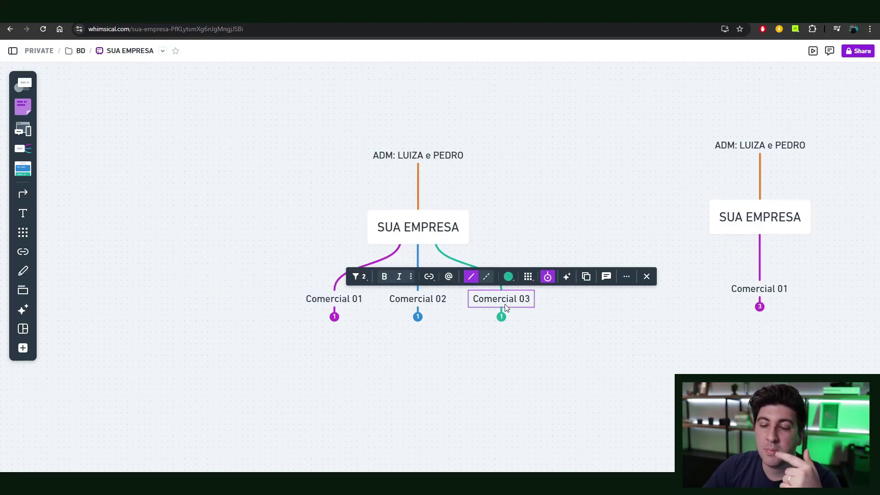
click(433, 158)
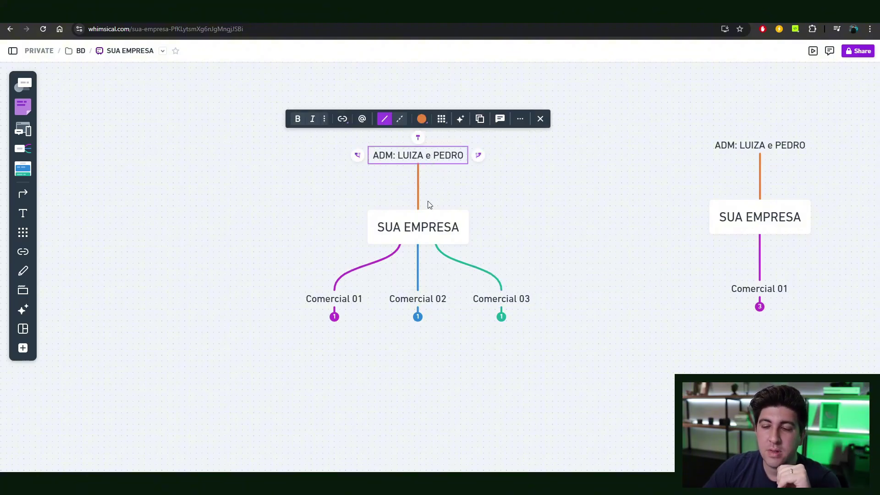
- Expand the Comercial 01, 02 and 03 branches of the first chart and highlight the salesperson nodes beneath them
click(347, 335)
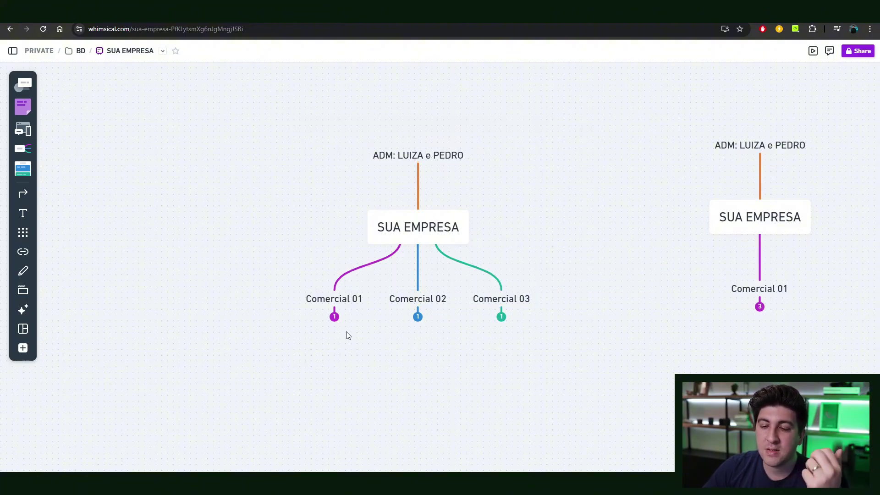
click(334, 317)
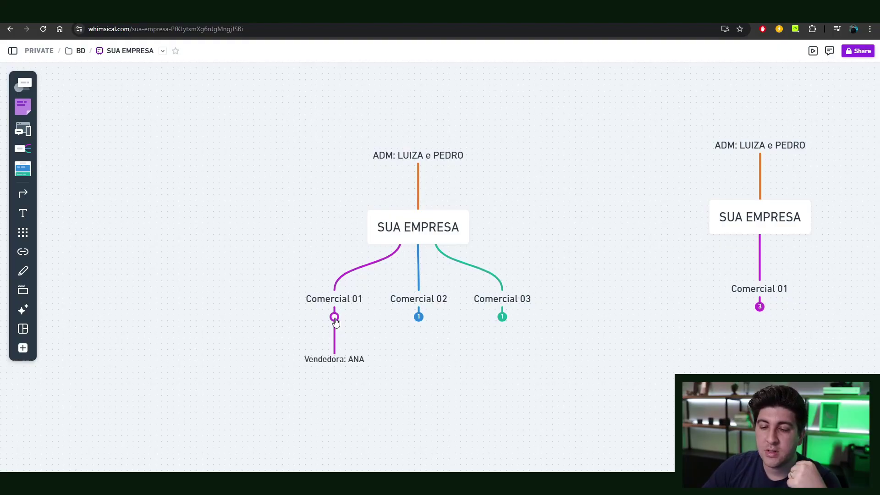
click(418, 316)
click(502, 316)
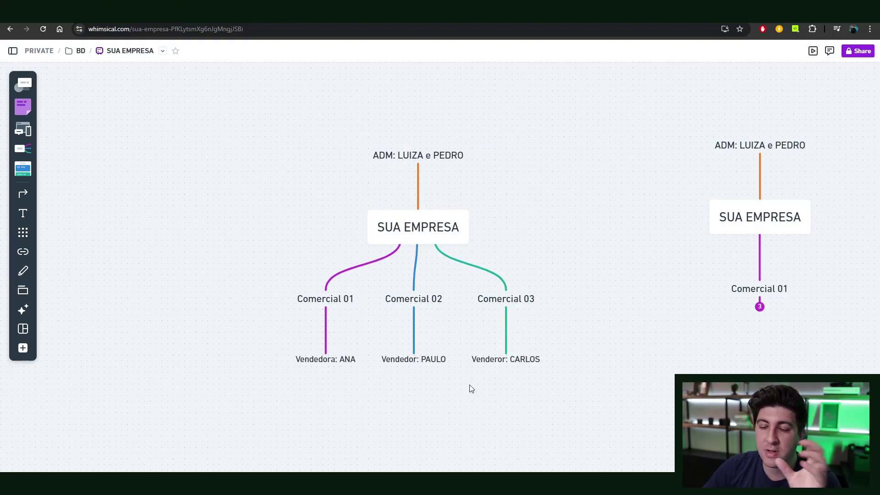
drag(229, 330, 613, 397)
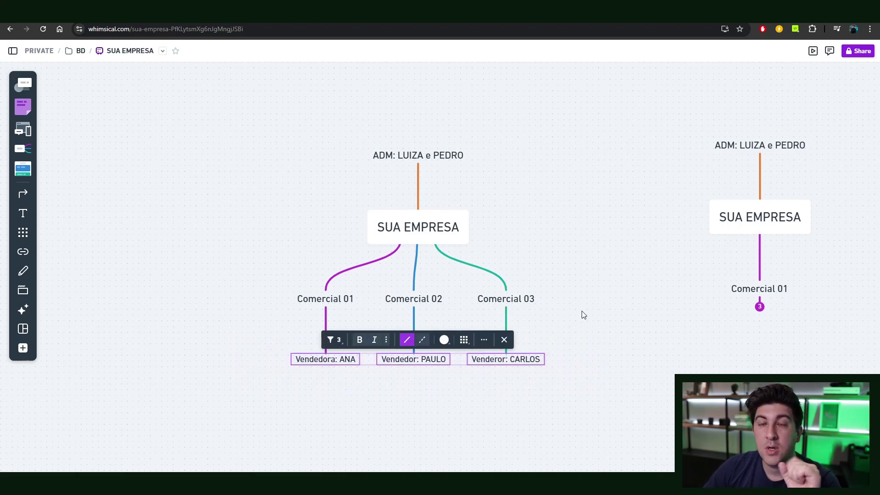
click(576, 285)
click(439, 241)
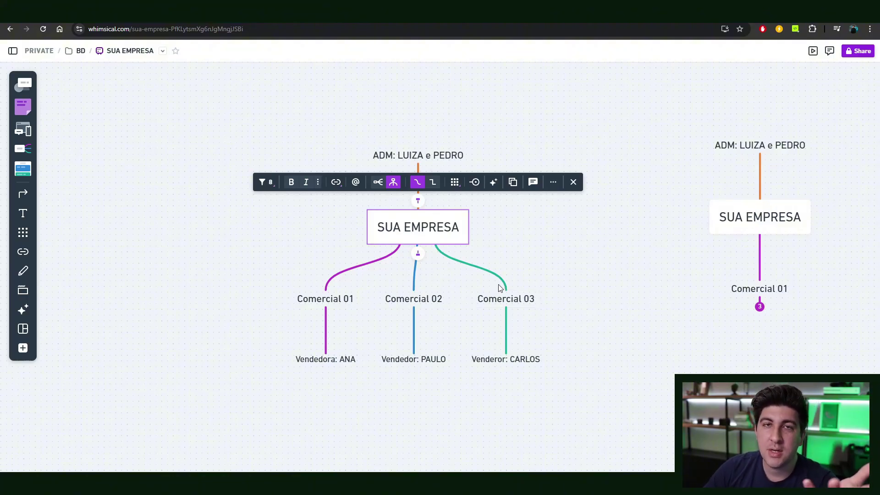
click(592, 275)
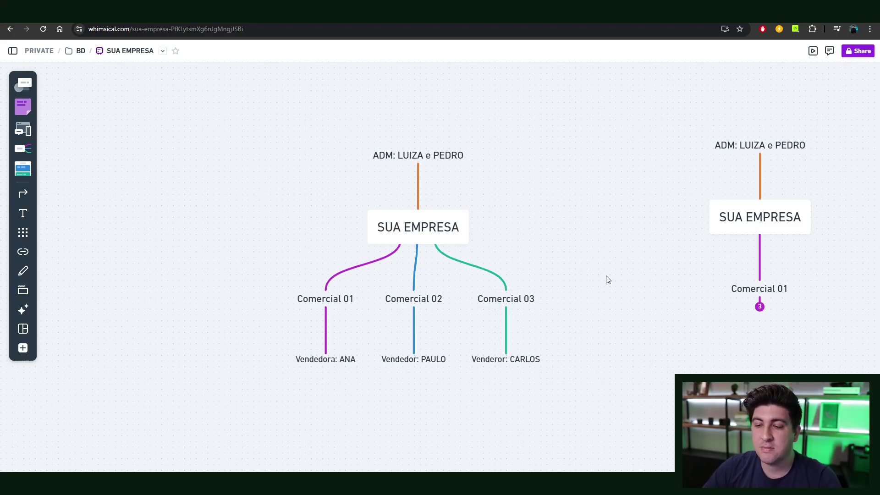
- Expand the Comercial 01 branch of the single-branch SUA EMPRESA chart and highlight its salesperson nodes
drag(628, 305, 324, 293)
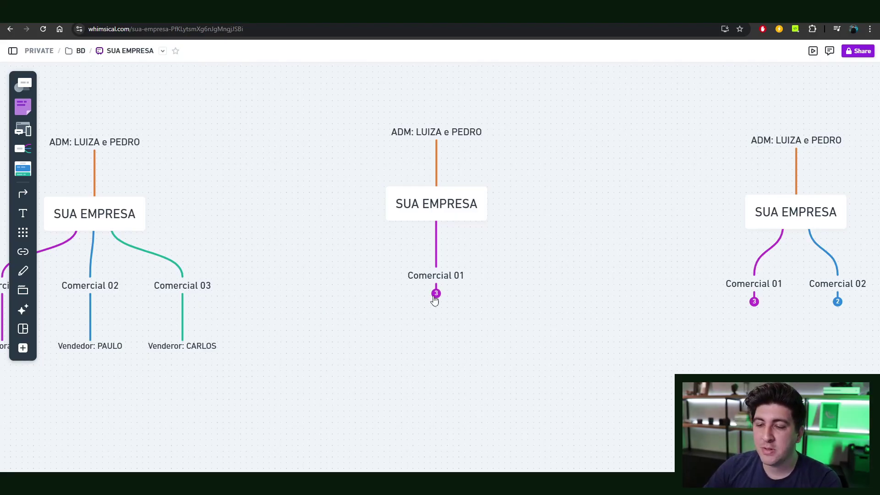
click(466, 276)
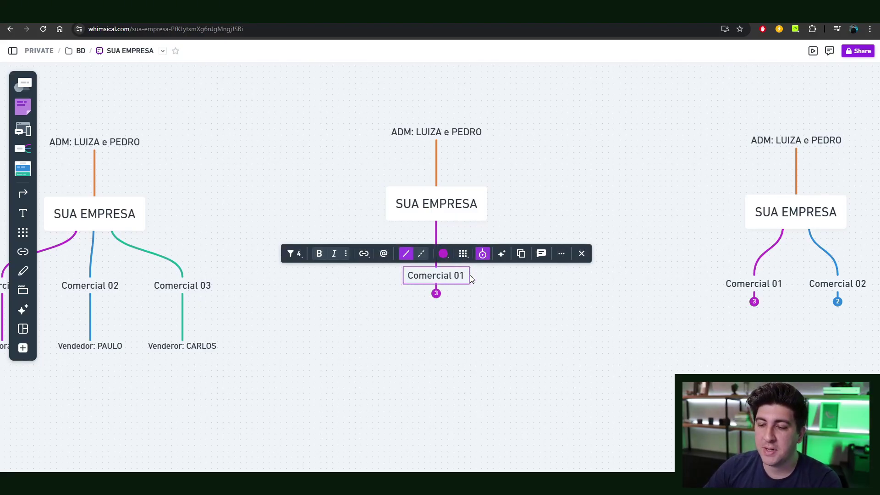
click(436, 294)
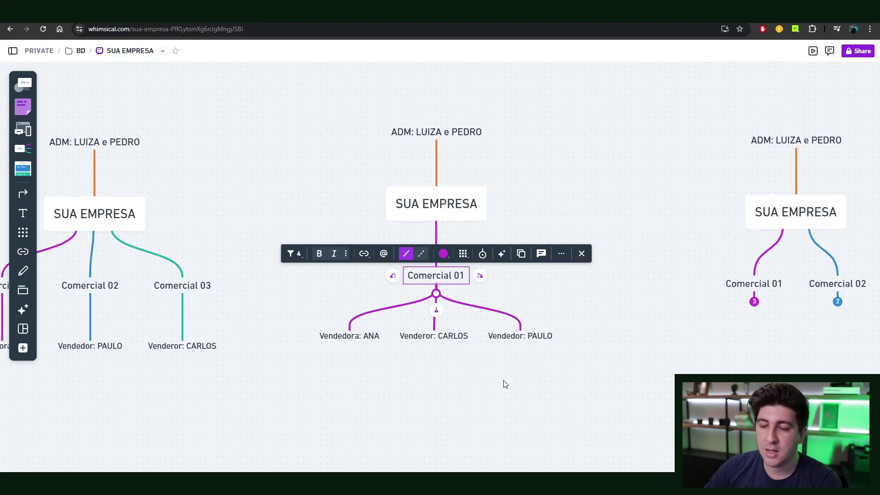
drag(593, 327, 290, 365)
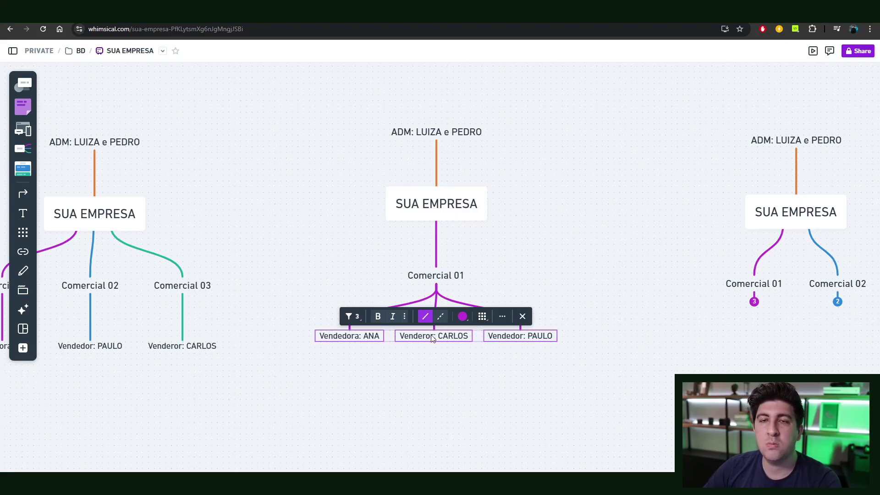
click(480, 389)
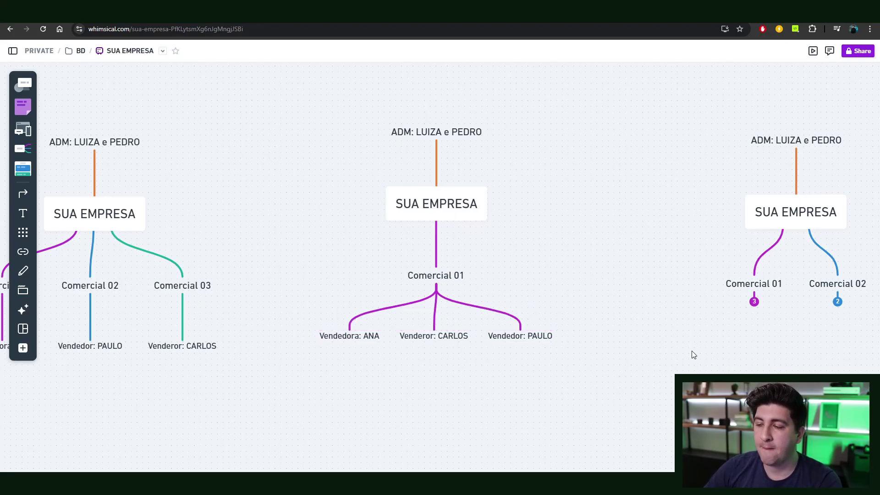
- Expand the Comercial 01 and Comercial 02 branches of the two-branch SUA EMPRESA chart
drag(693, 355, 337, 362)
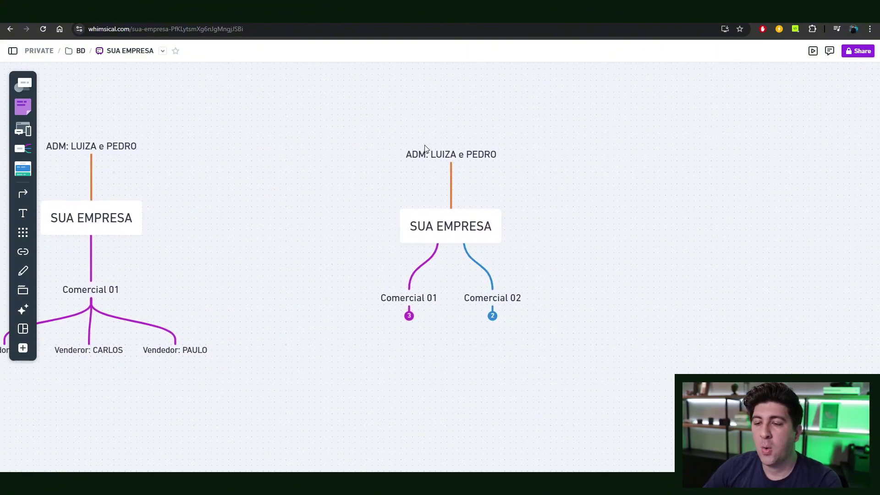
click(409, 317)
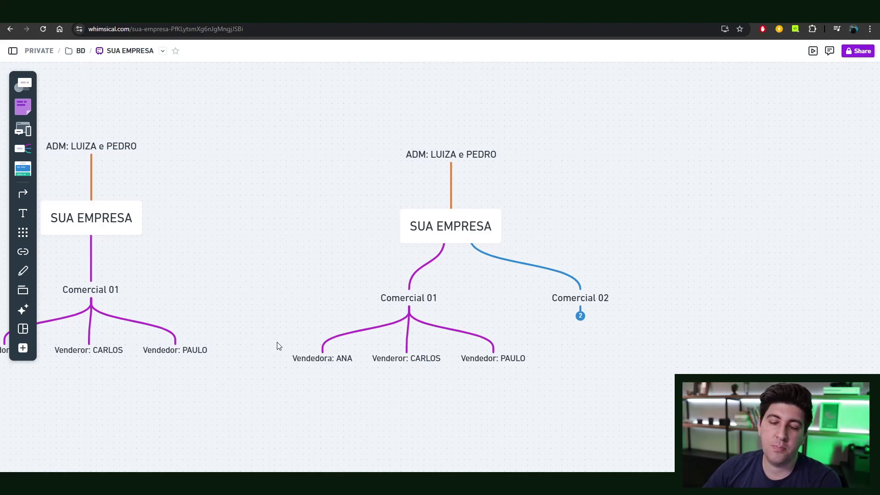
drag(269, 339, 537, 392)
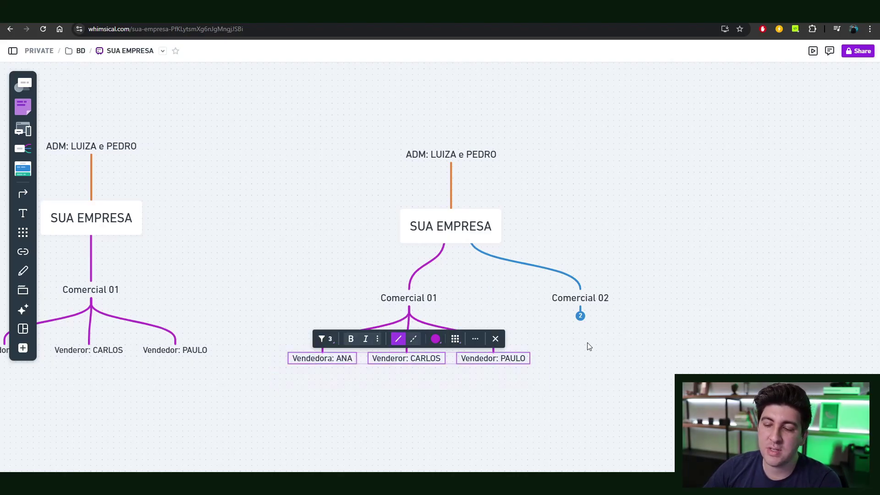
click(580, 316)
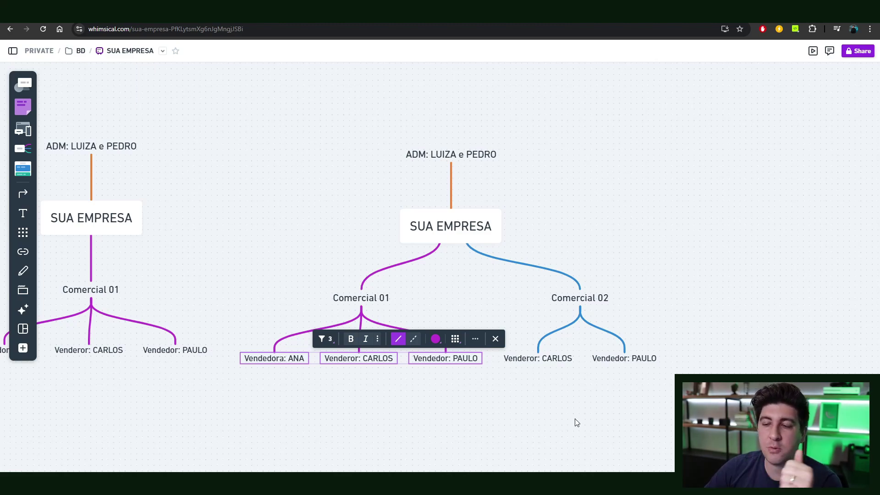
click(572, 395)
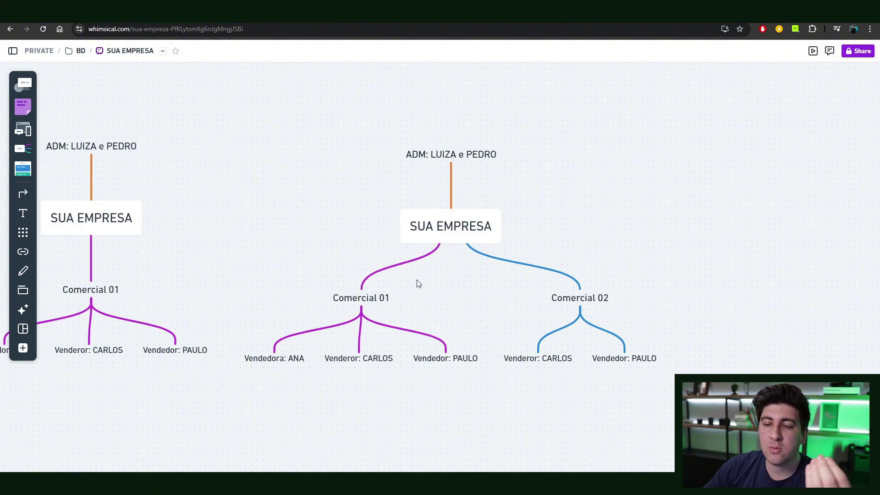
- Compare the Comercial 01 and Comercial 02 nodes of the two-branch chart and examine the first salesperson under Comercial 01
click(375, 302)
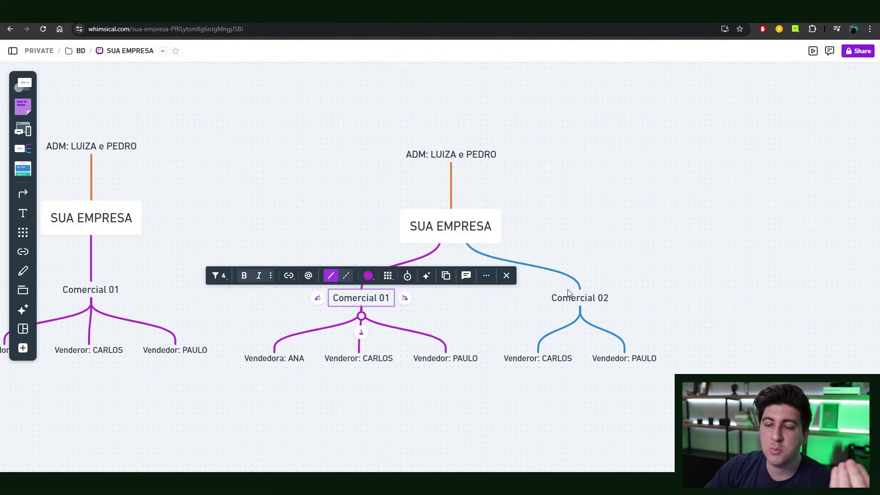
click(589, 305)
click(372, 301)
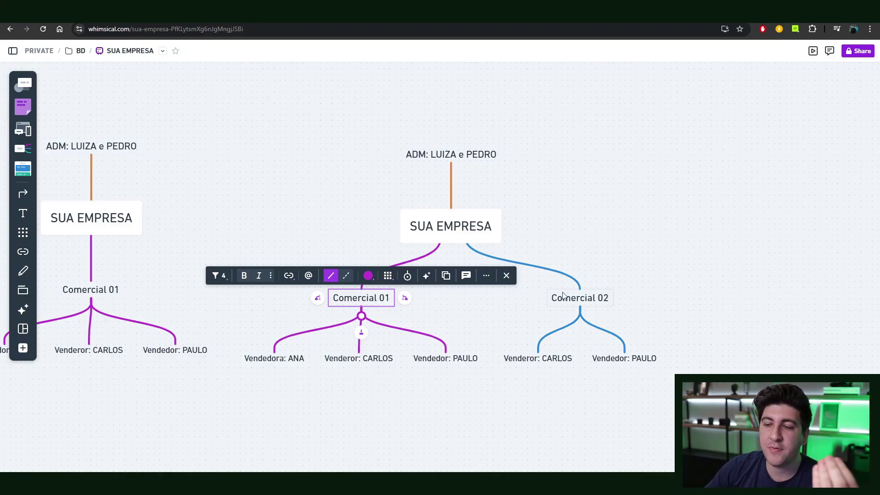
click(580, 301)
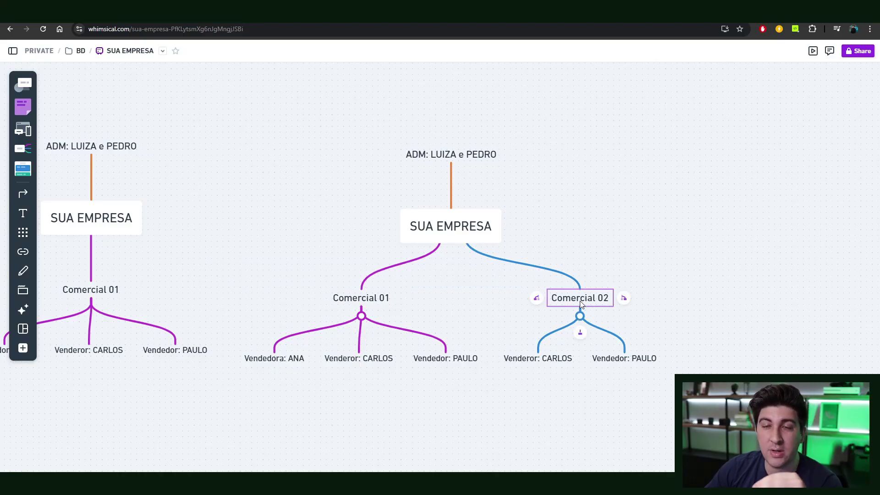
click(294, 359)
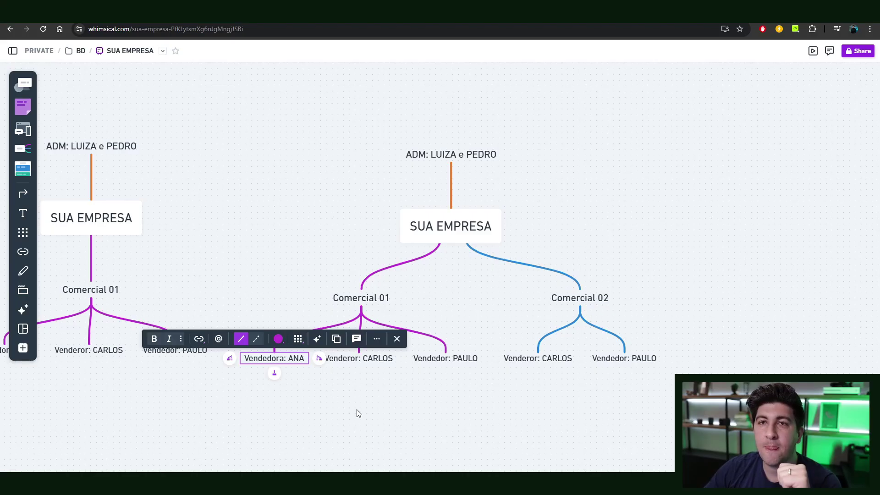
click(322, 404)
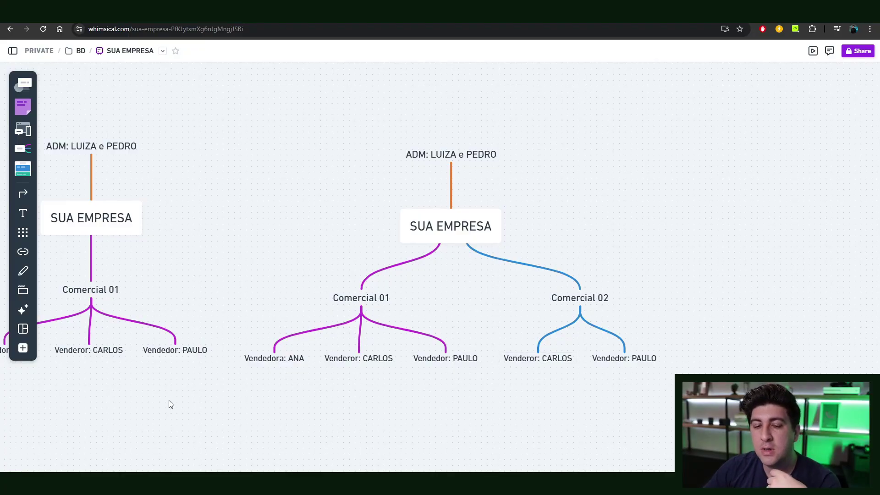
- Return to the three-branch chart and examine how Comercial 01 and Comercial 02 relate to their individual salespeople
scroll(171, 404, left, 15)
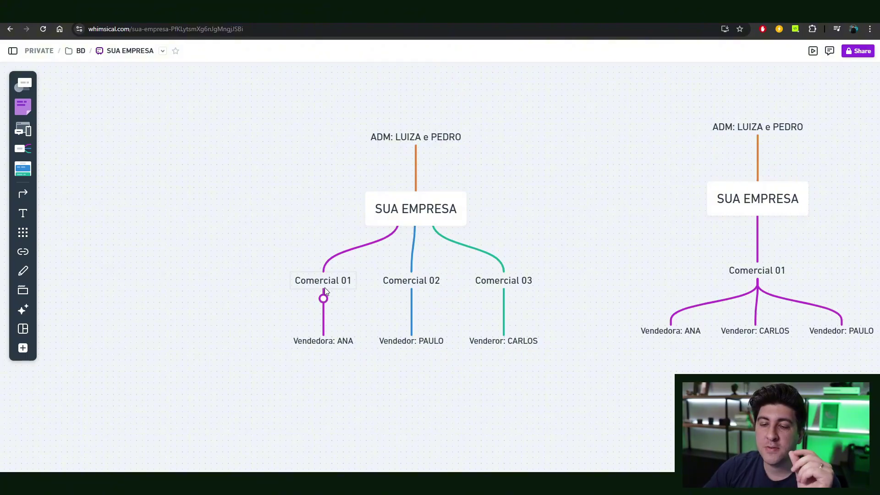
click(323, 341)
click(411, 280)
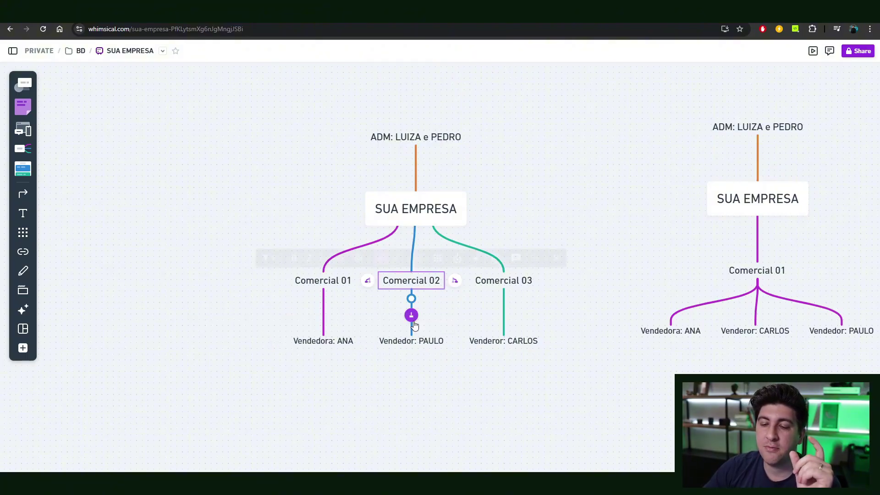
click(414, 340)
click(328, 344)
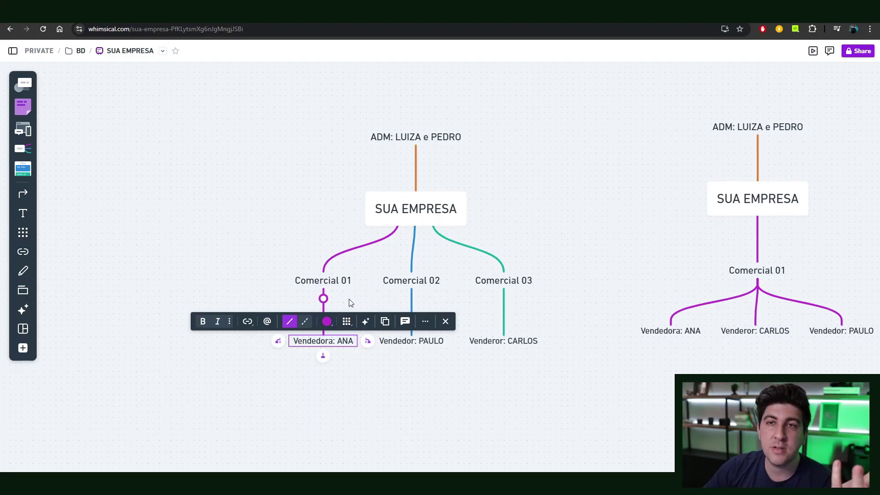
click(411, 283)
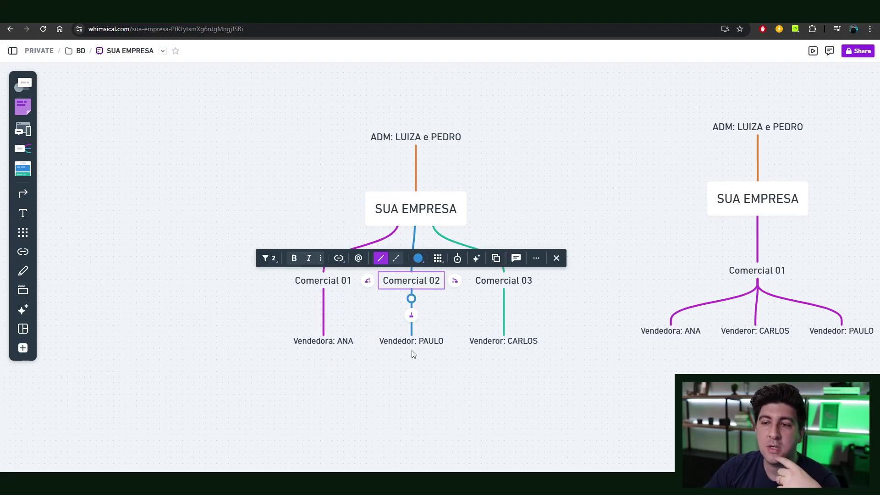
click(548, 188)
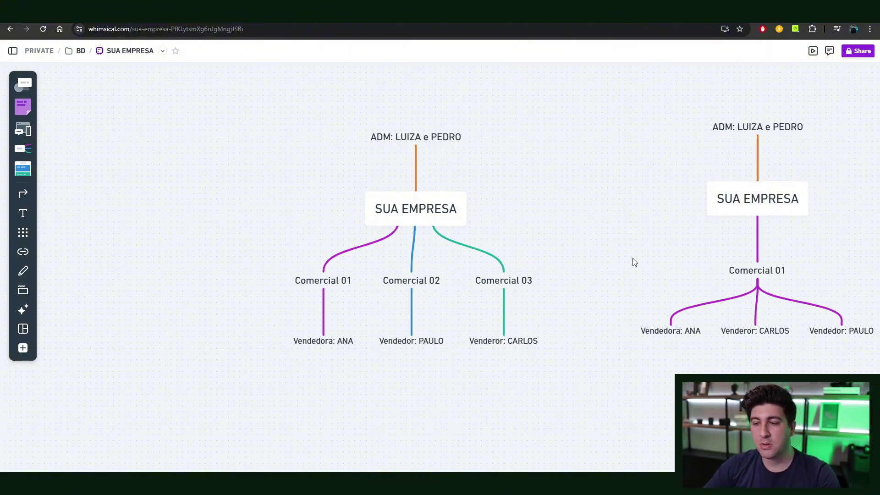
- Bring all three SUA EMPRESA charts into view together to compare their structures
scroll(631, 255, down, 5)
drag(612, 250, 370, 229)
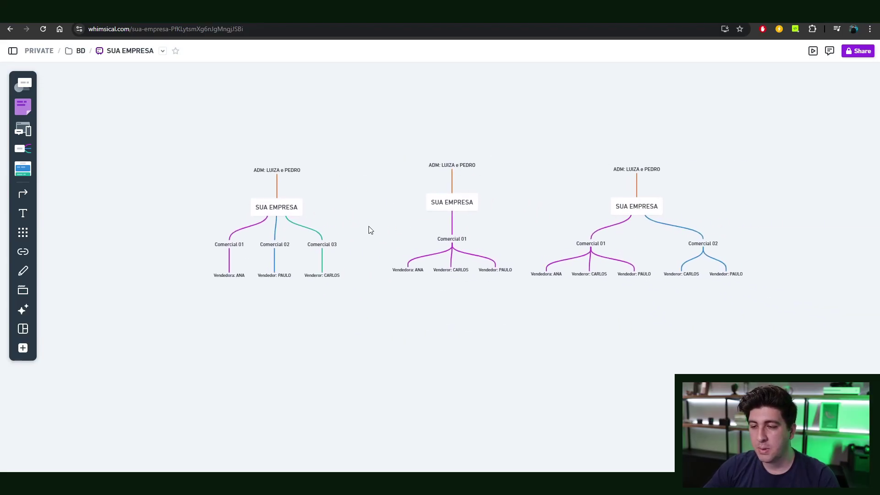
scroll(375, 234, up, 3)
scroll(391, 211, right, 2)
scroll(391, 211, up, 1)
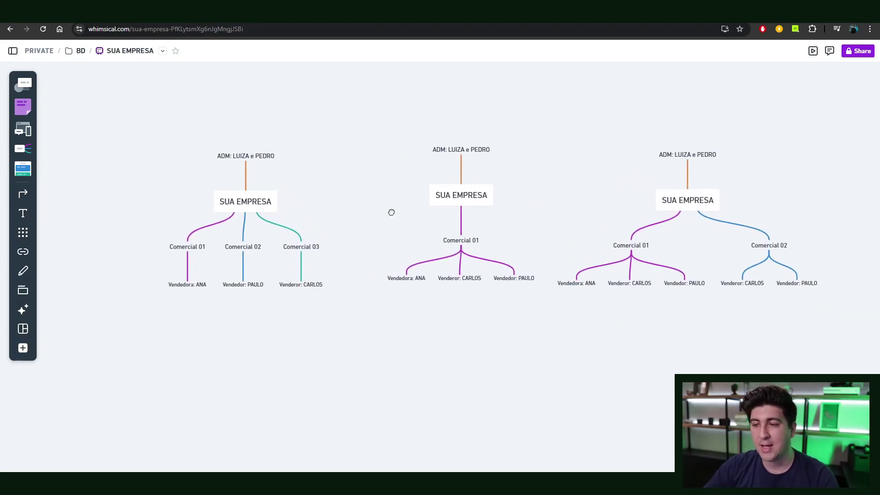